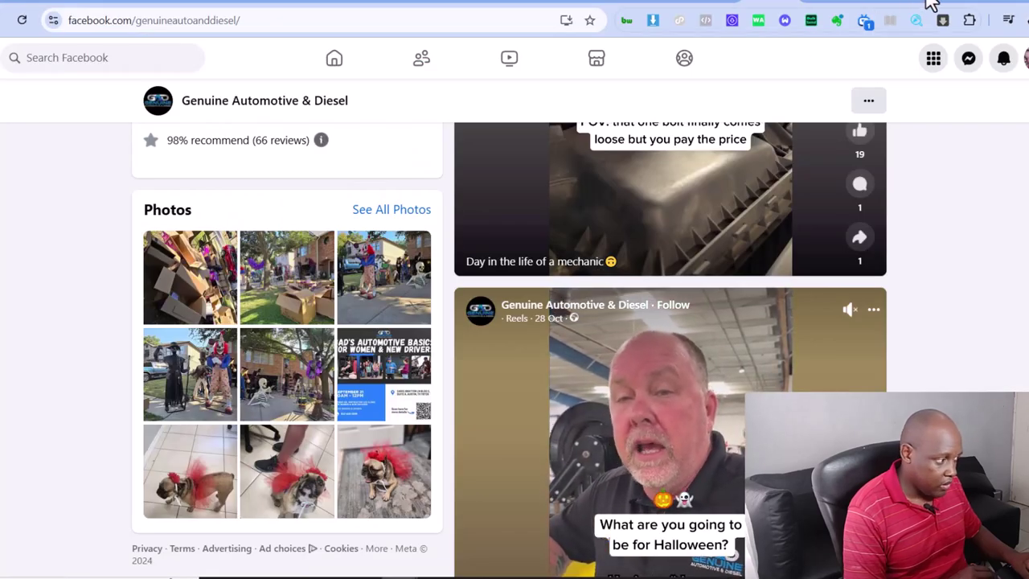
Step: Open the Meta Ads Manager campaigns page in a new browser tab
key("ctrl+t")
type("ads")
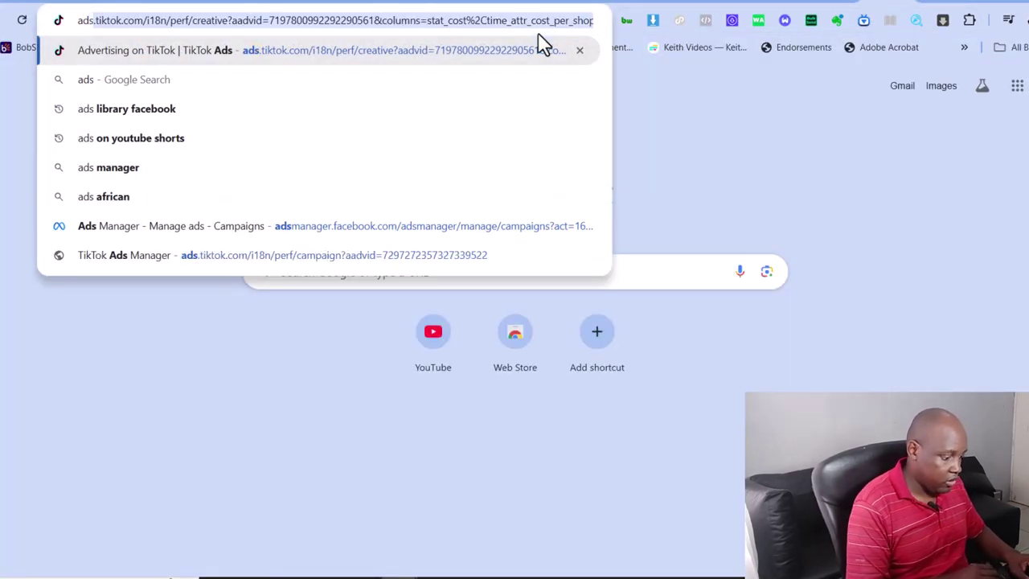
key("BackSpace")
key("BackSpace")
key("BackSpace")
key("BackSpace")
type("ads")
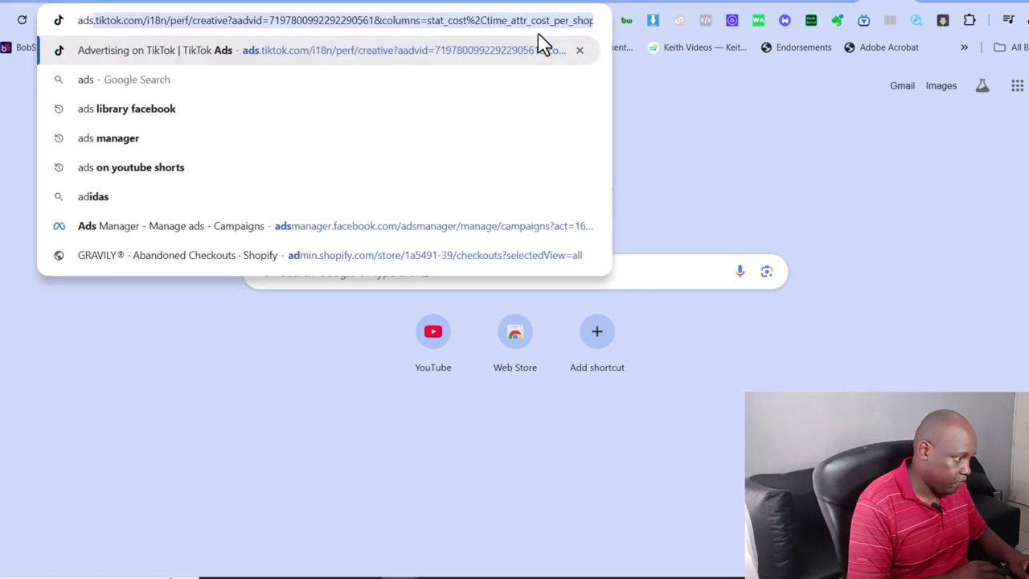
left_click(204, 225)
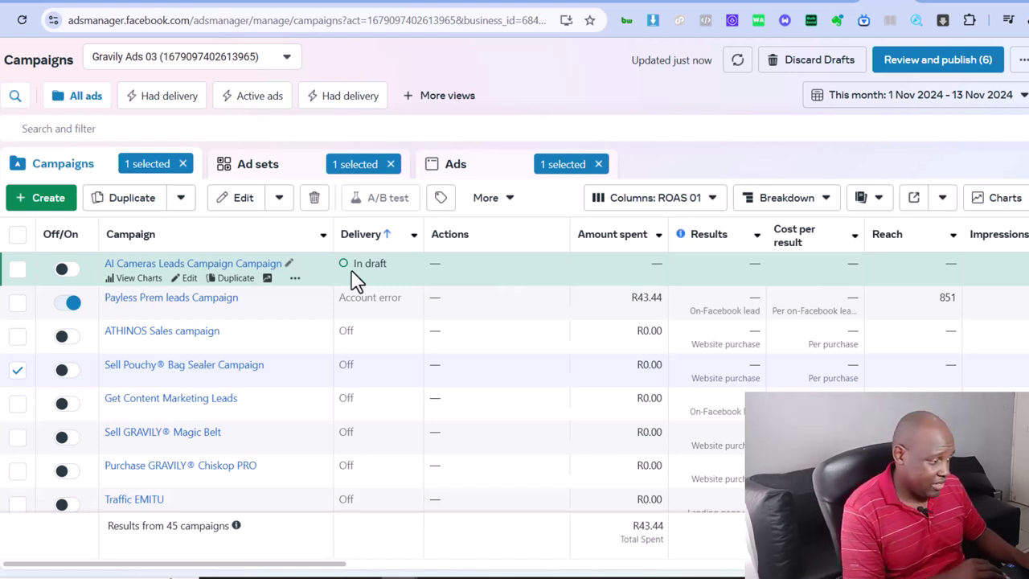
Step: Create a new Auction campaign with the Awareness objective
left_click(37, 204)
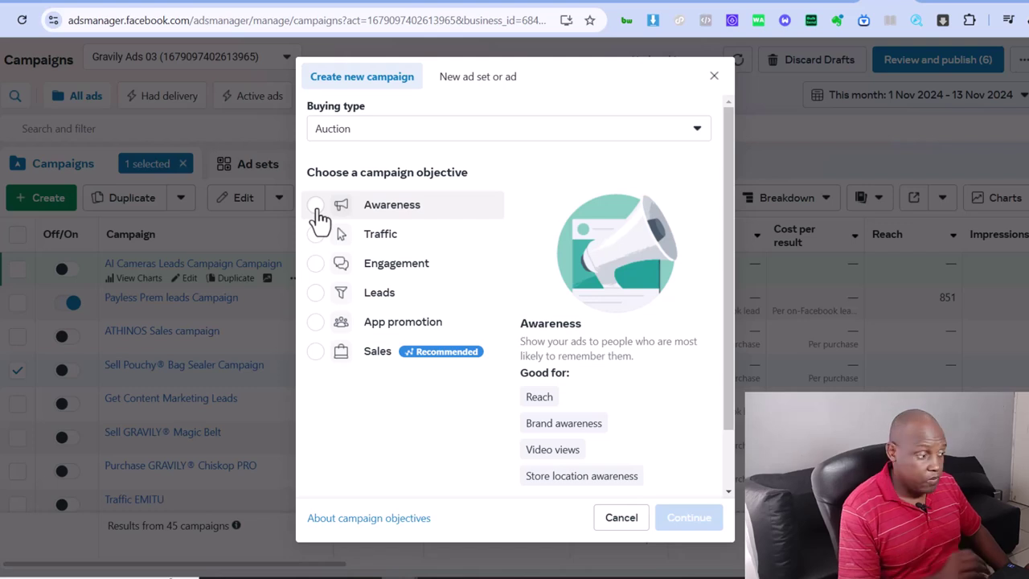
left_click(317, 205)
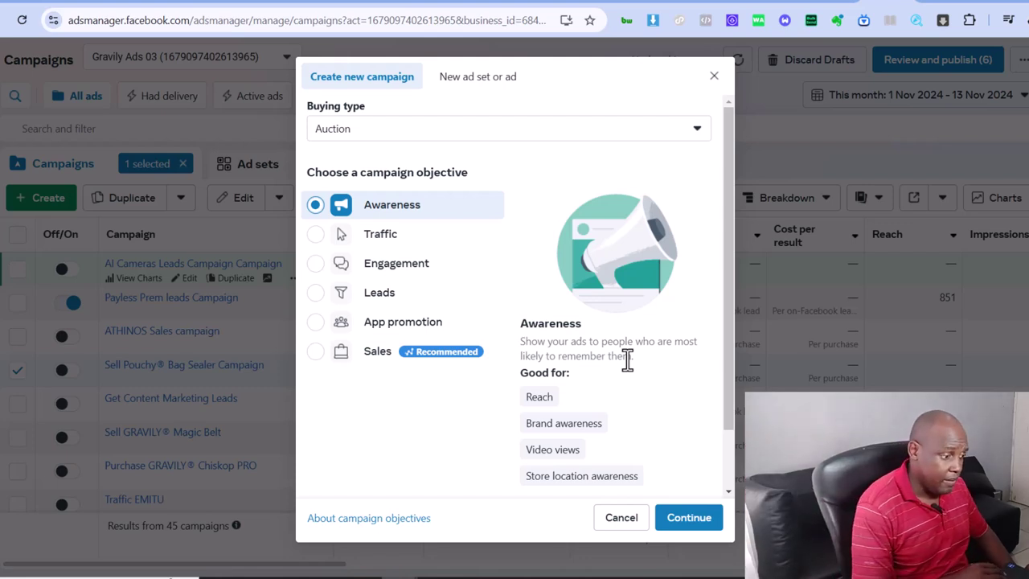
left_click(692, 520)
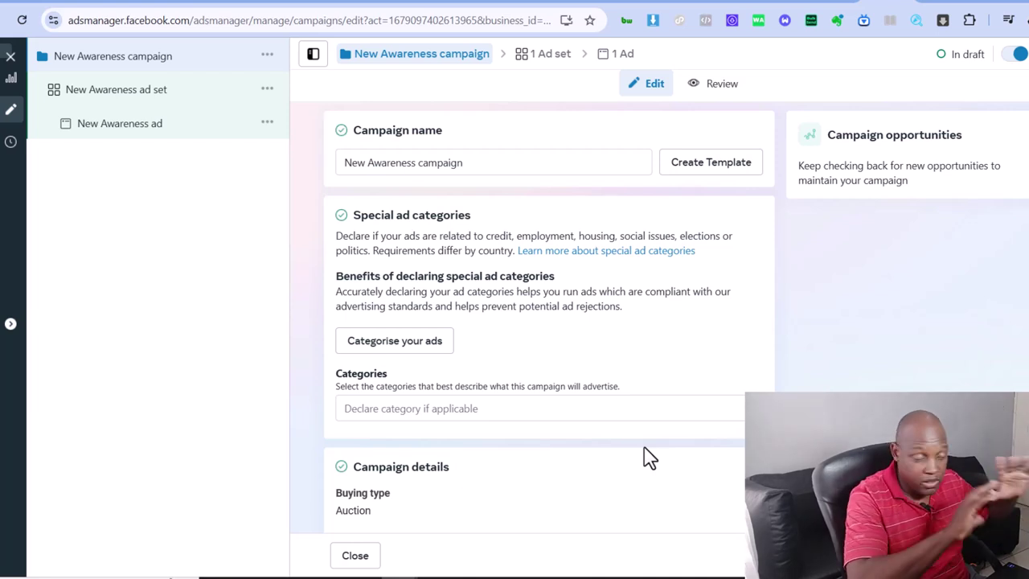
Step: Rename the campaign as "Dentist Awareness" and proceed to its ad set settings
left_click(477, 163)
triple_click(477, 163)
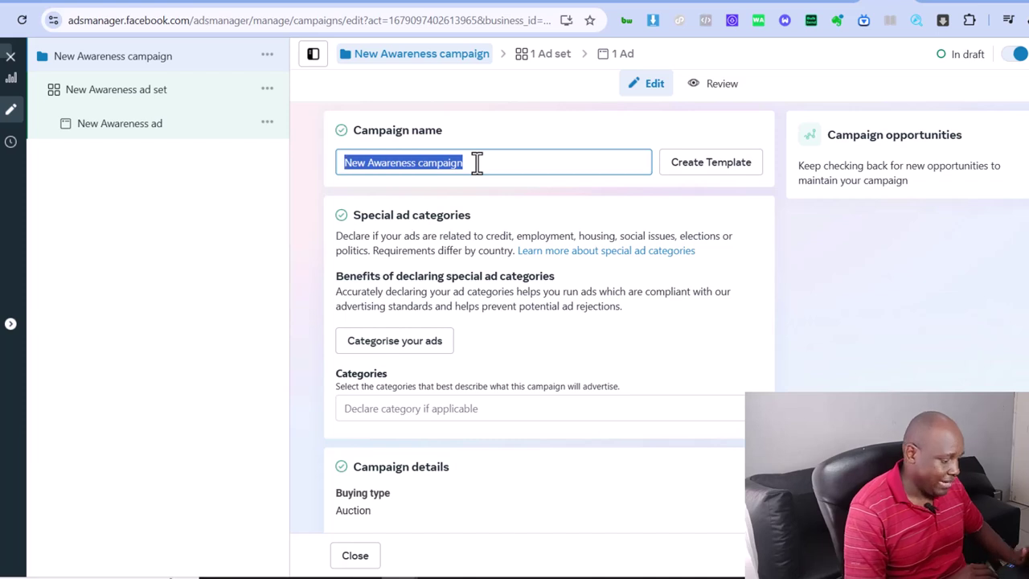
type("Den")
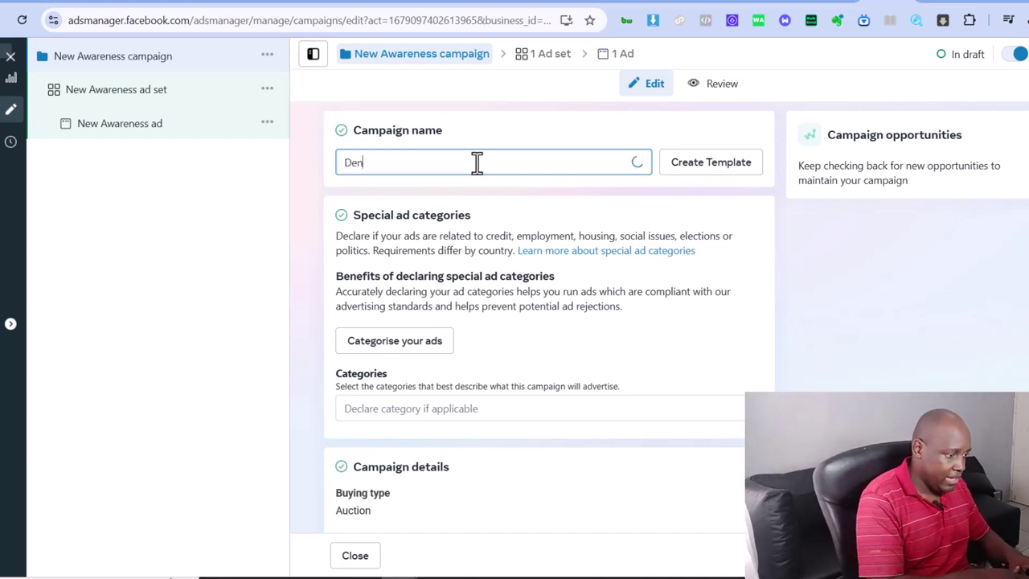
type("tist")
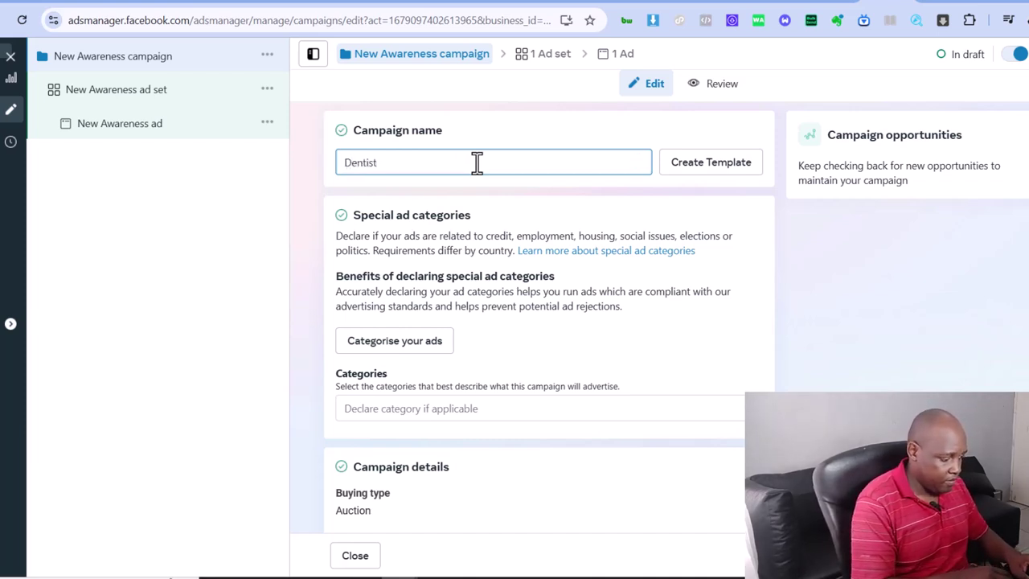
type(" Awareness")
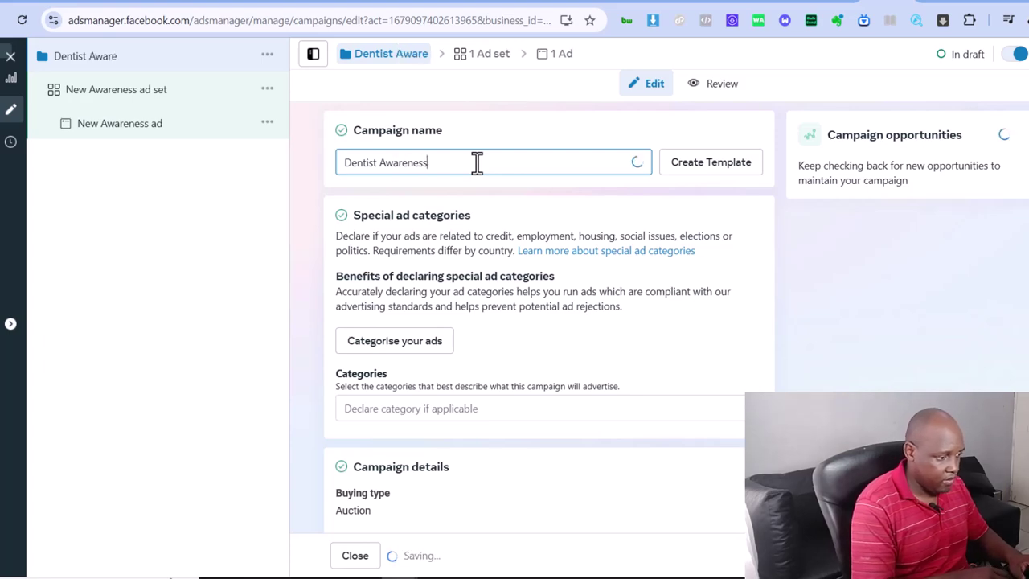
left_click(425, 248)
scroll(429, 252, "down", 3)
scroll(429, 252, "down", 1)
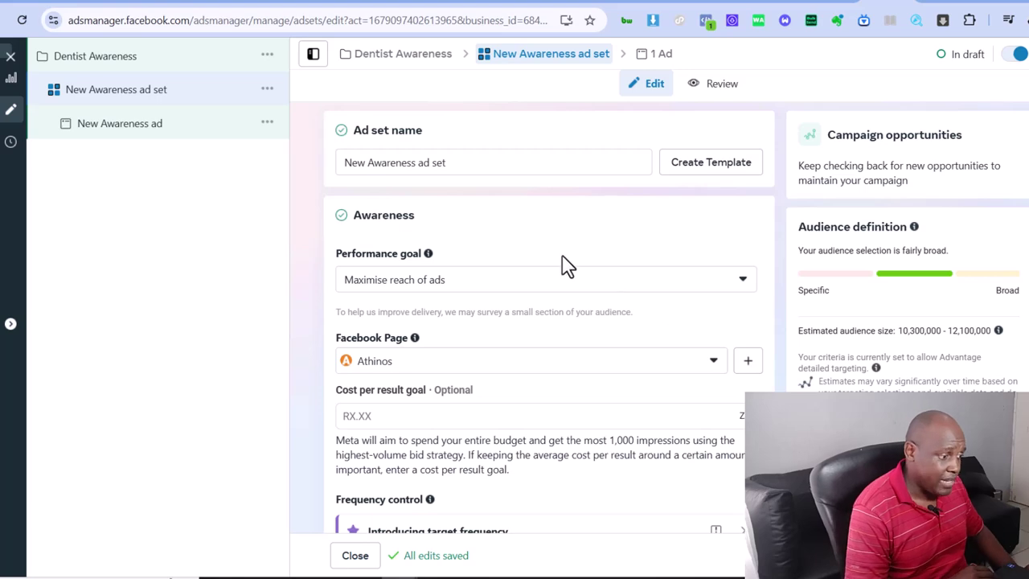
Step: Replace South Africa with the city of Pretoria, Gauteng as the ad set's included audience location
scroll(473, 249, "down", 7)
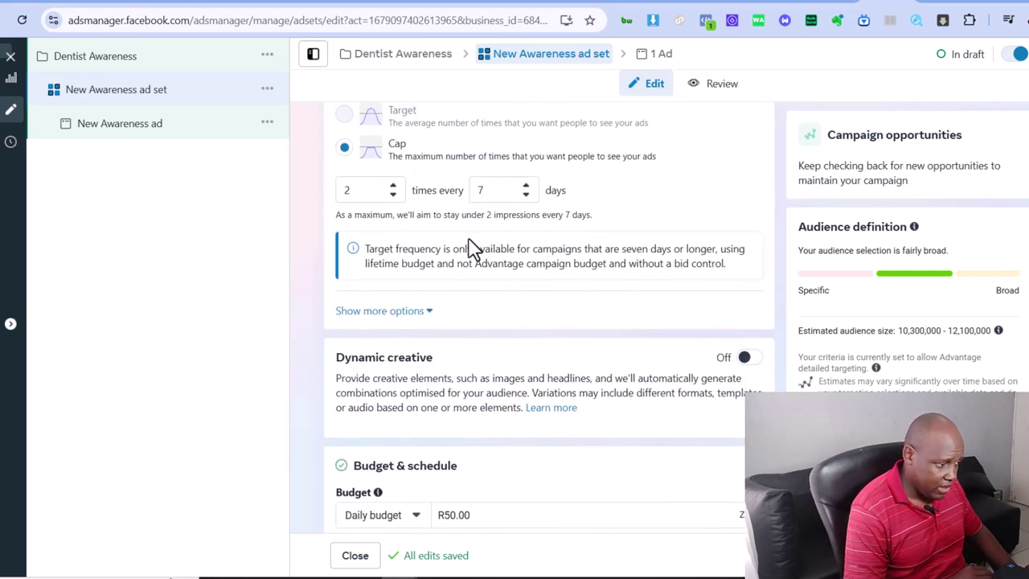
scroll(473, 249, "up", 1)
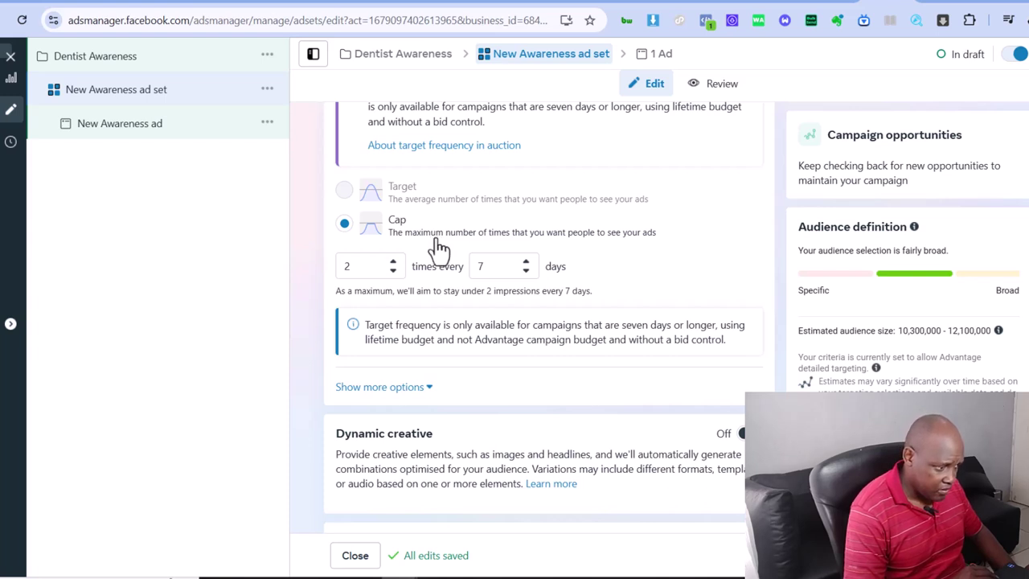
scroll(439, 249, "down", 4)
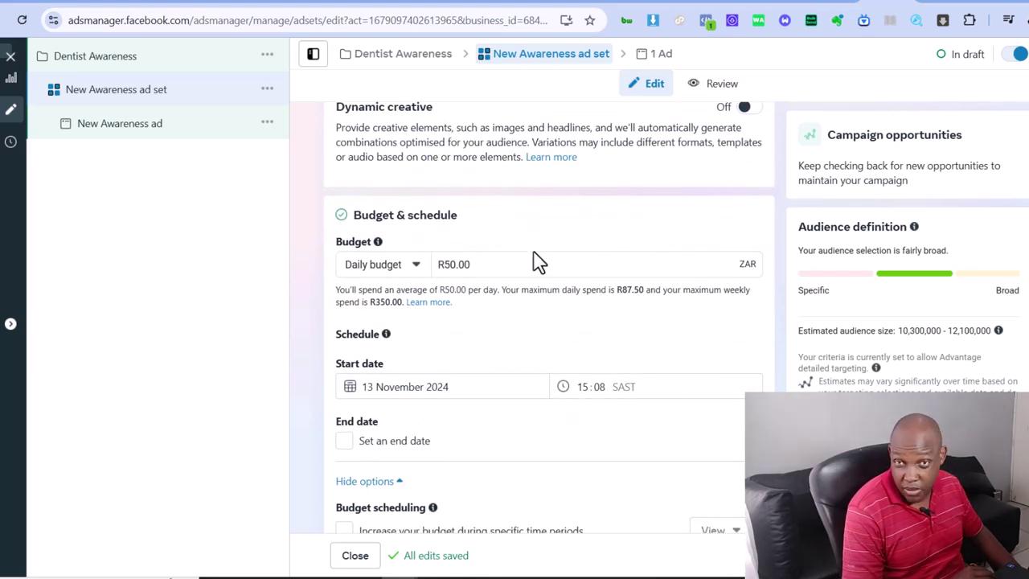
scroll(539, 261, "down", 5)
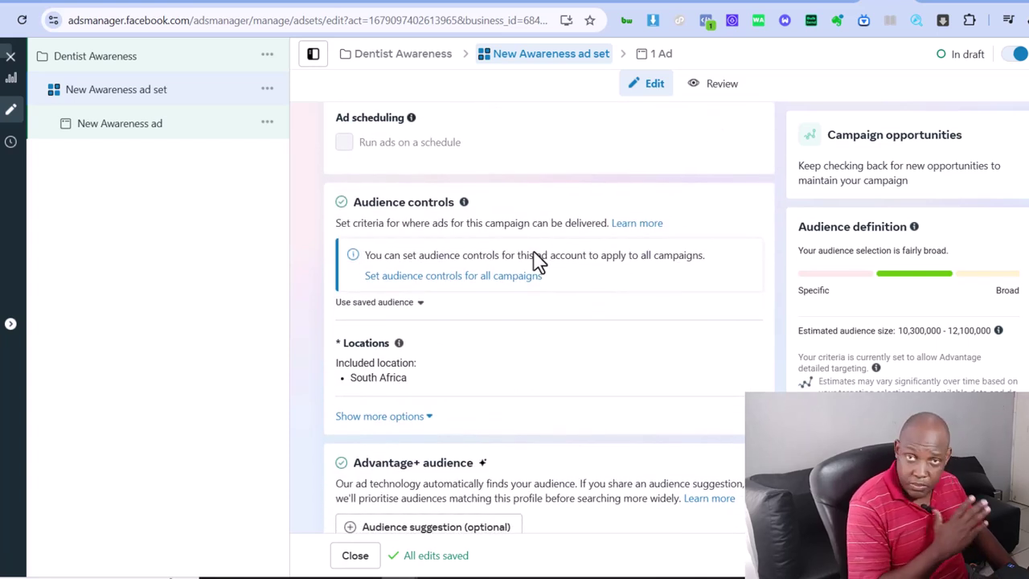
scroll(538, 261, "down", 1)
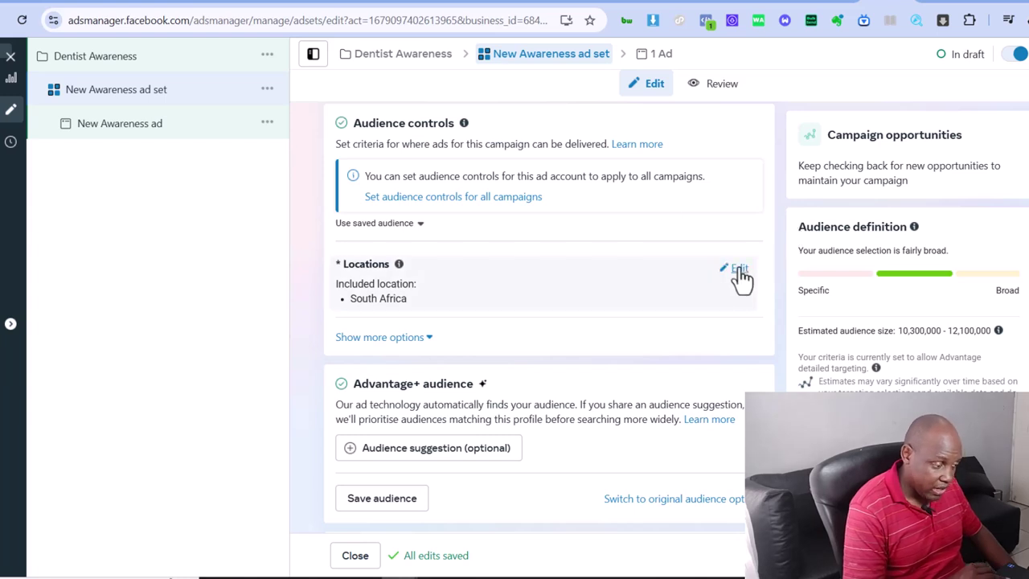
left_click(738, 270)
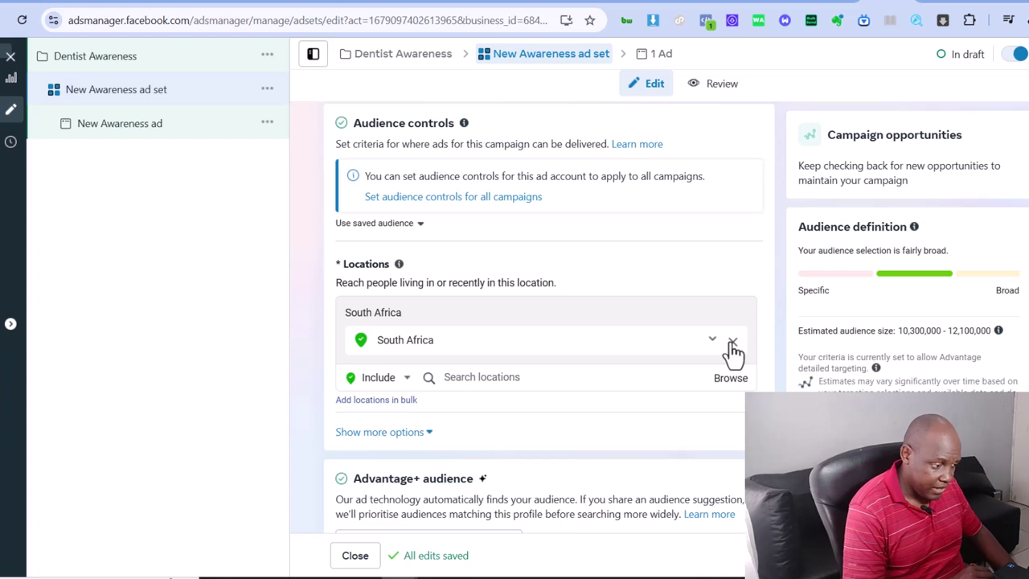
left_click(733, 343)
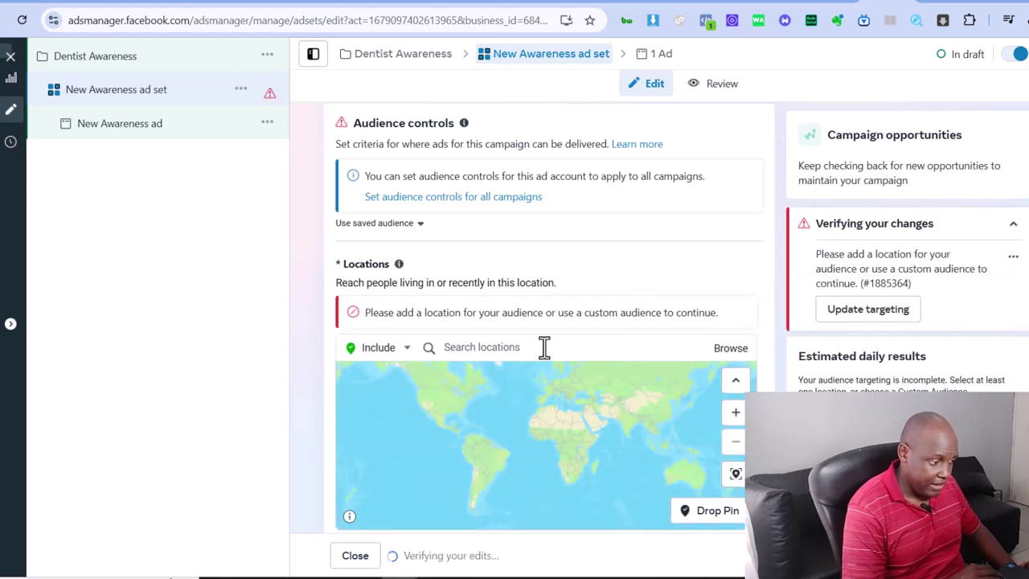
left_click(544, 347)
type("Pret")
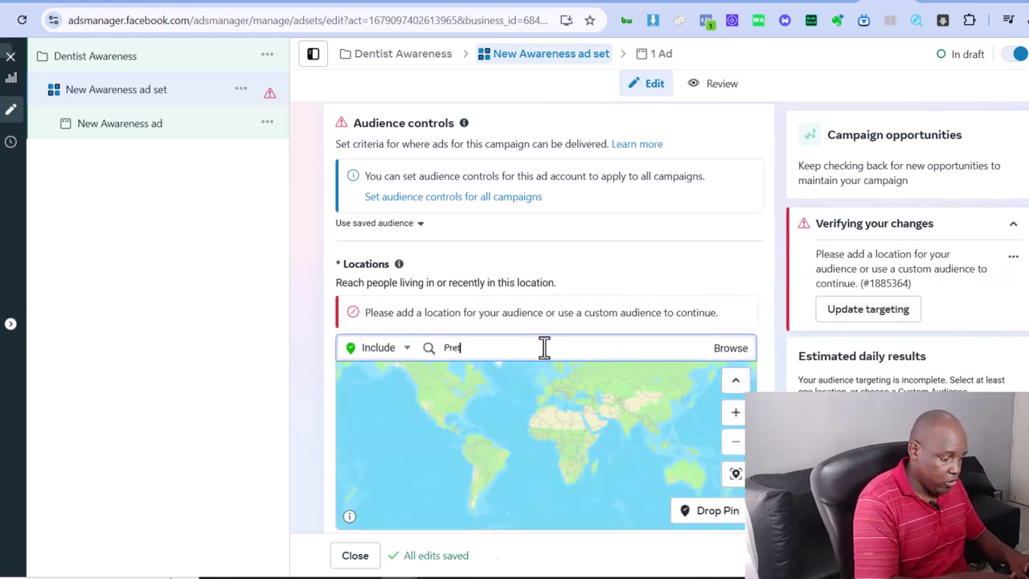
type("oria")
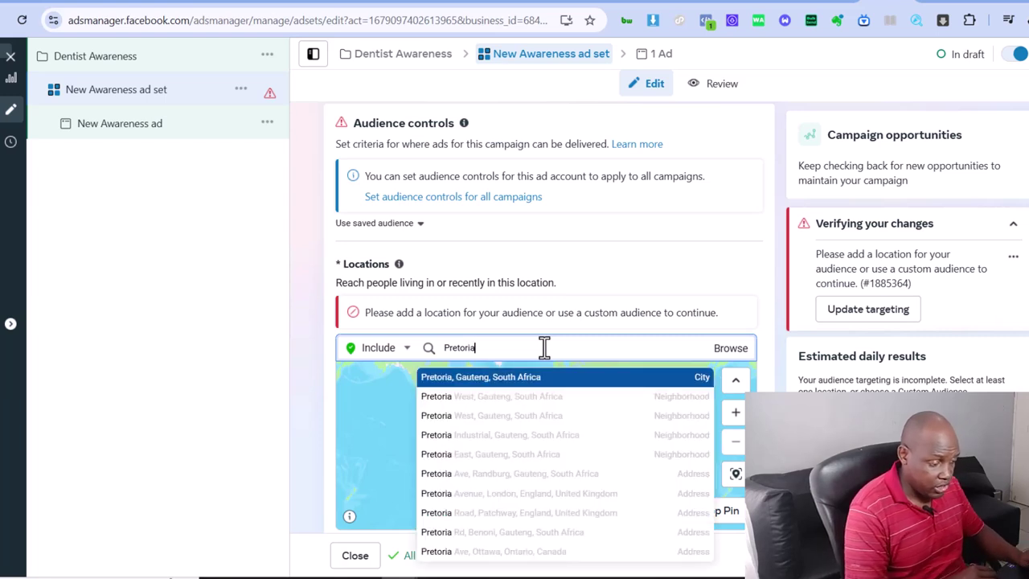
left_click(523, 379)
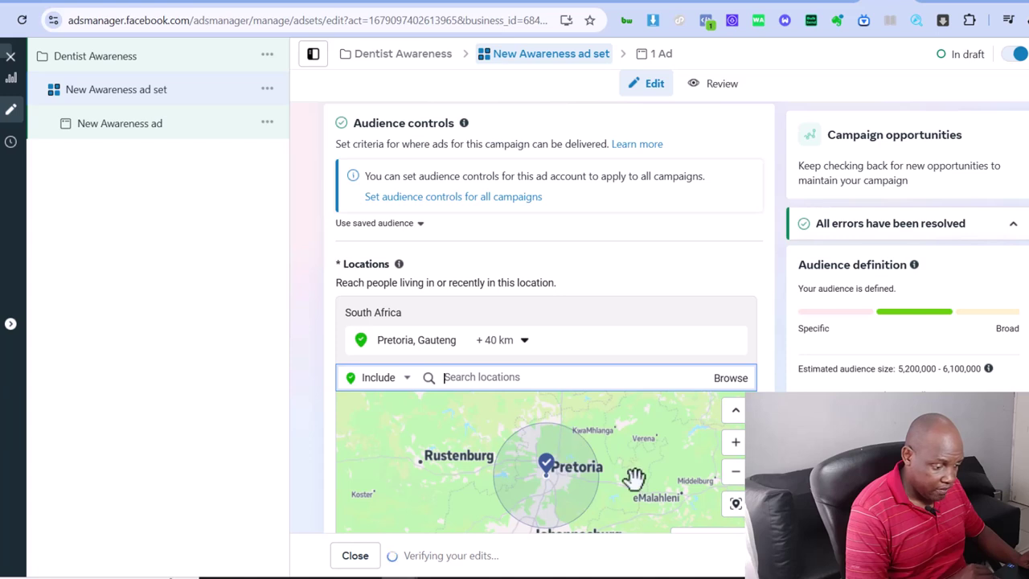
Step: Drop a location pin at Arcadia, just east of Pretoria Central, on the audience map
left_click(736, 442)
left_click(738, 448)
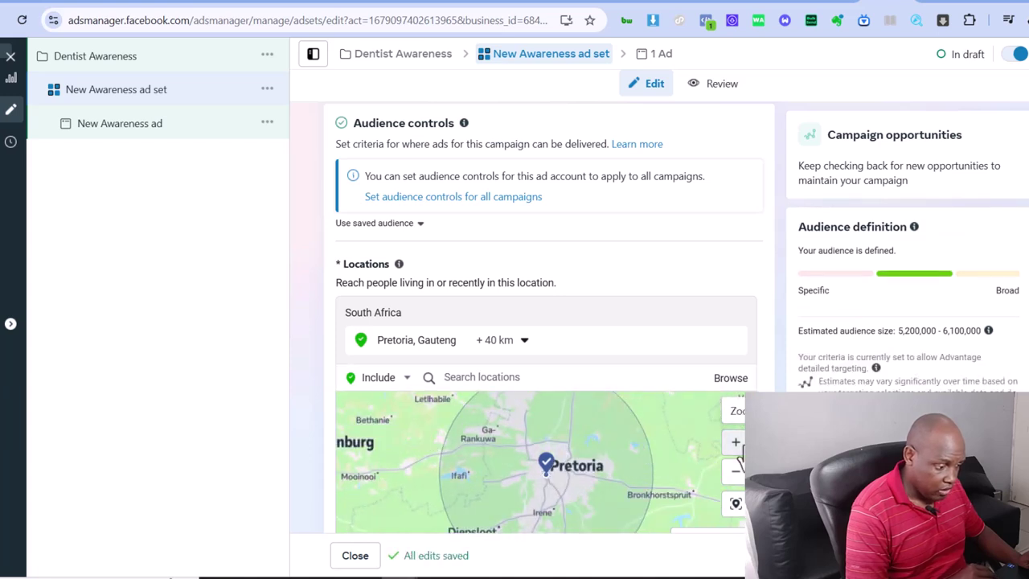
left_click(733, 448)
left_click(734, 449)
left_click(733, 449)
left_click(734, 449)
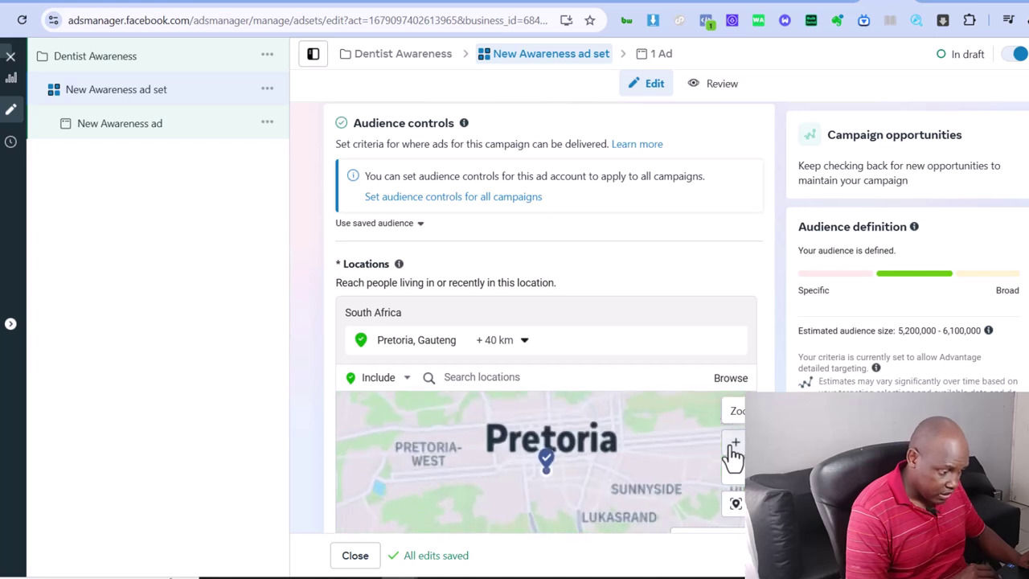
left_click(734, 449)
left_click(734, 448)
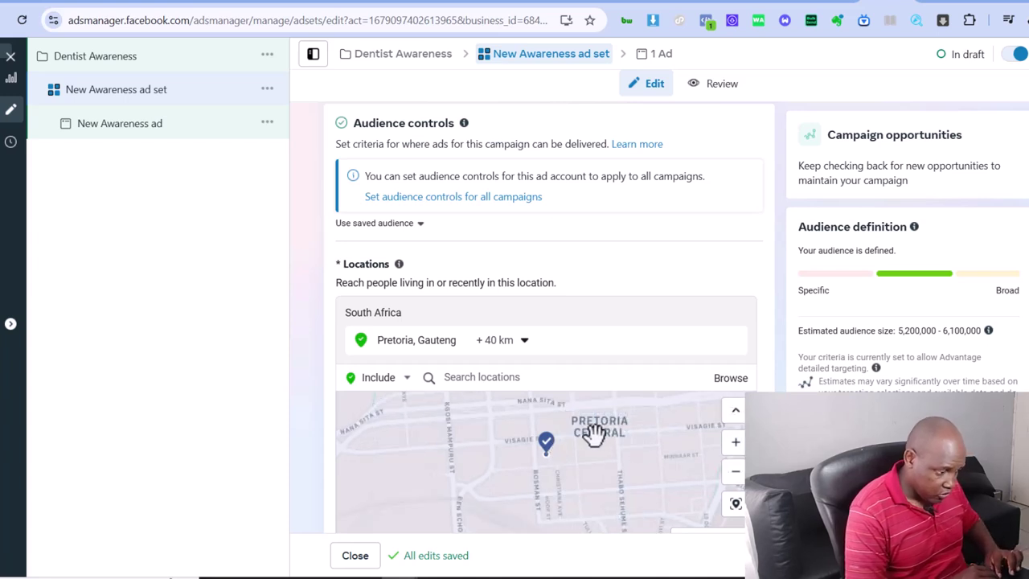
left_click(735, 475)
scroll(613, 463, "down", 1)
left_click_drag(607, 466, 430, 540)
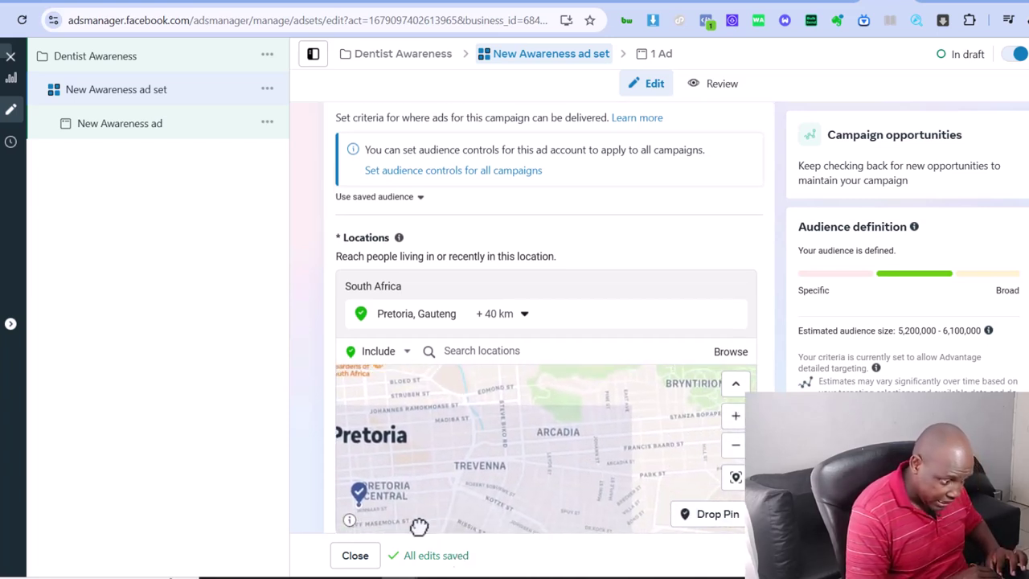
left_click(693, 519)
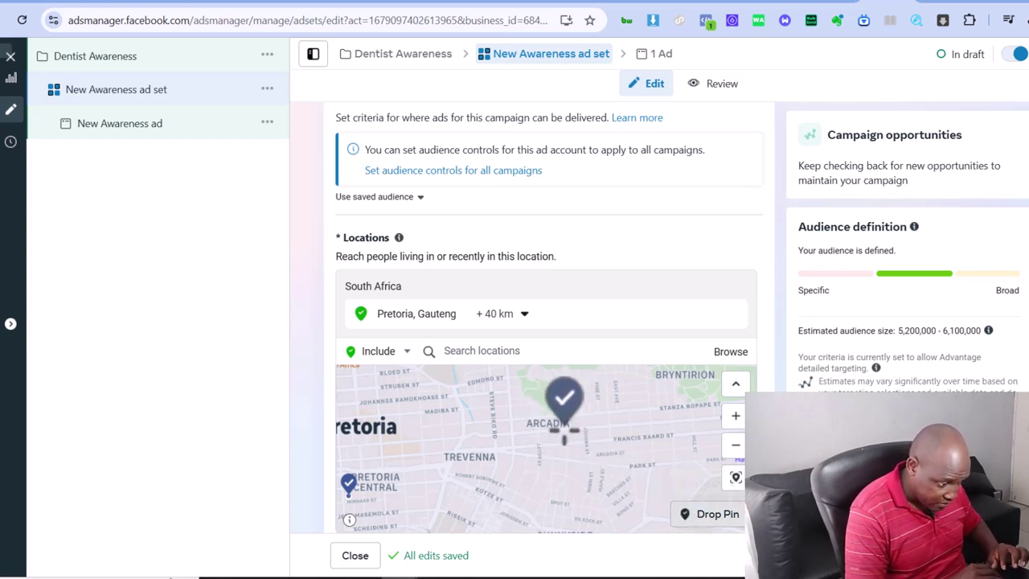
left_click(564, 432)
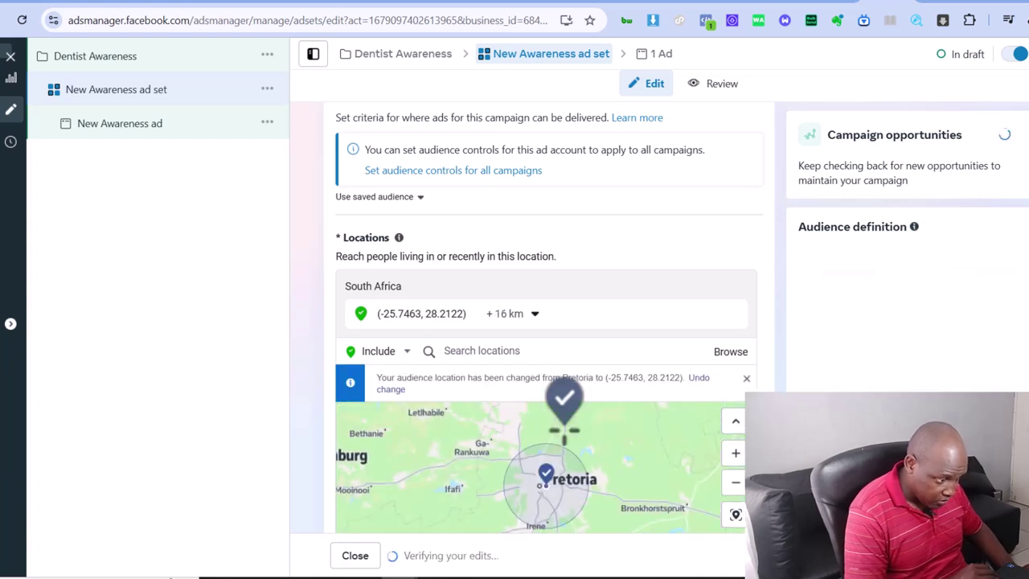
Step: Try to set the targeting radius around the dropped pin to 5 km
left_click(534, 320)
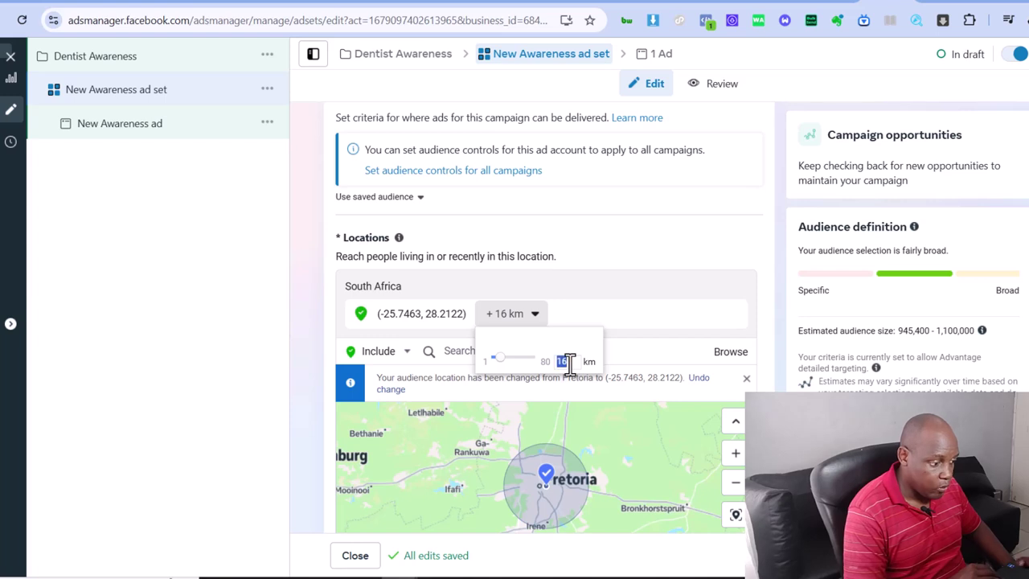
key("BackSpace")
type("5")
left_click(635, 356)
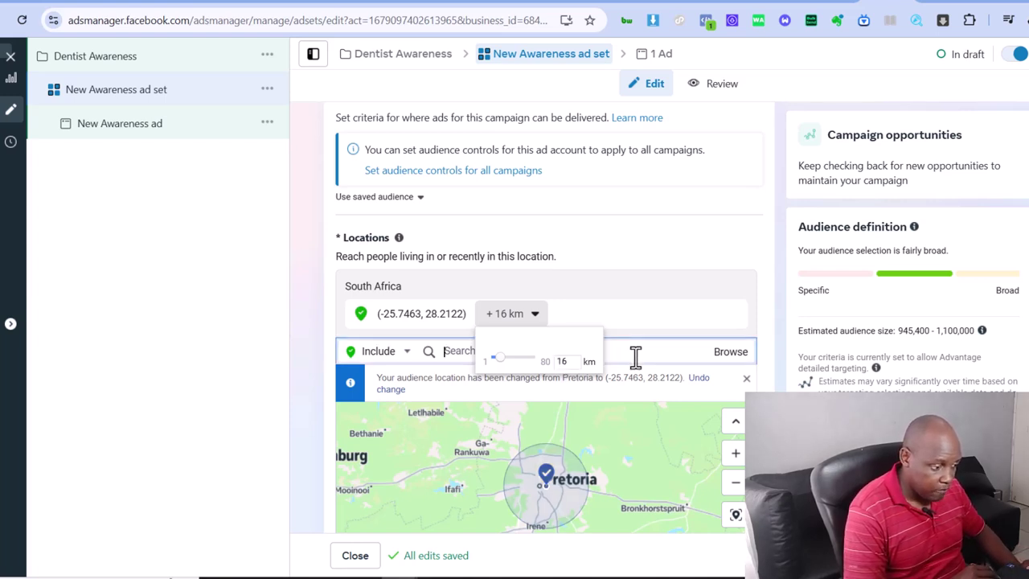
Step: Reduce the dropped pin's targeting radius to 4 km
left_click(531, 316)
left_click_drag(504, 360, 499, 360)
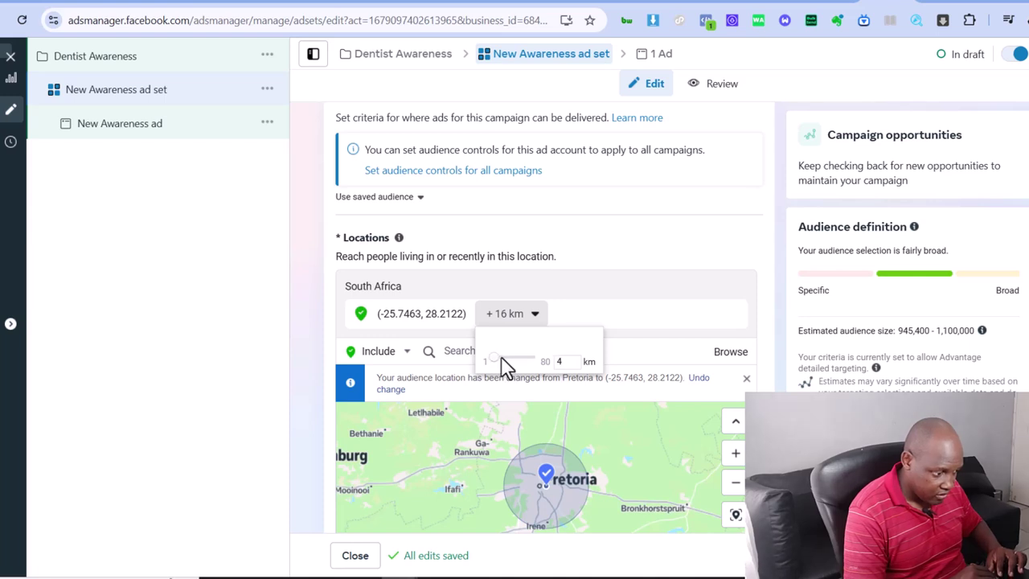
double_click(572, 376)
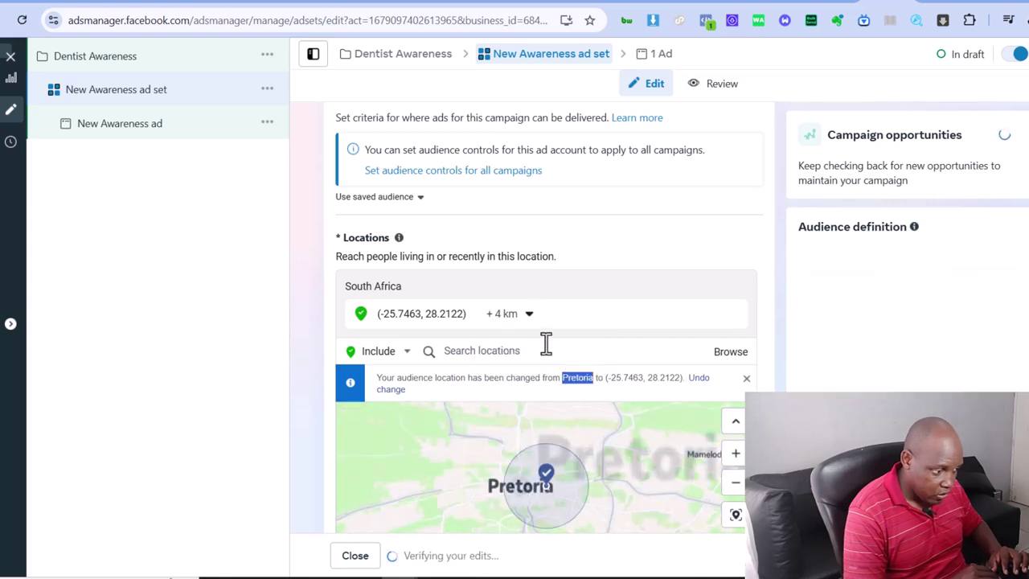
Step: Set the targeting radius around the dropped pin to 5 km
left_click(529, 318)
left_click(565, 362)
type("5")
left_click(591, 354)
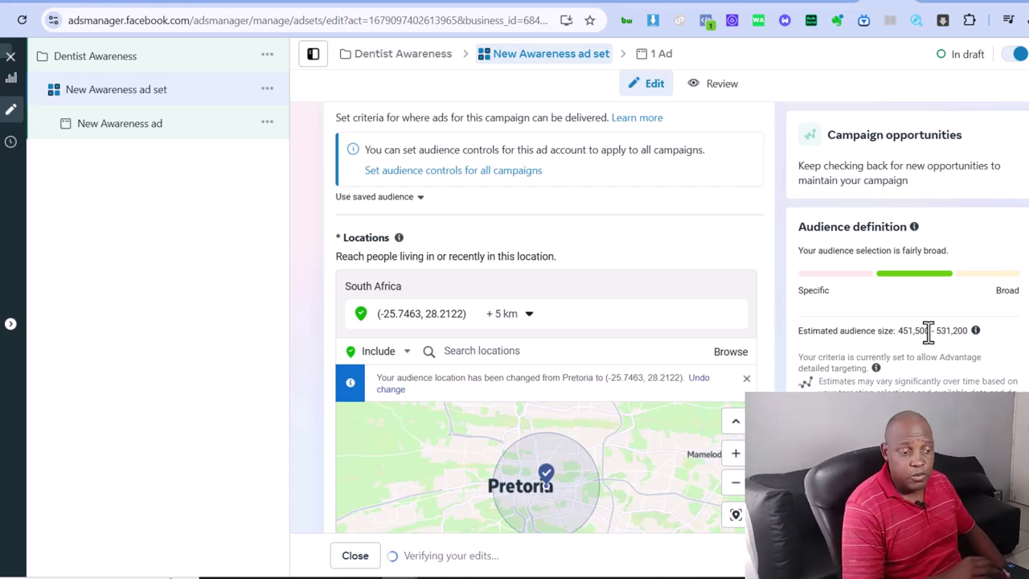
Step: Expand the optional audience suggestion settings for the Advantage+ audience
scroll(784, 363, "down", 5)
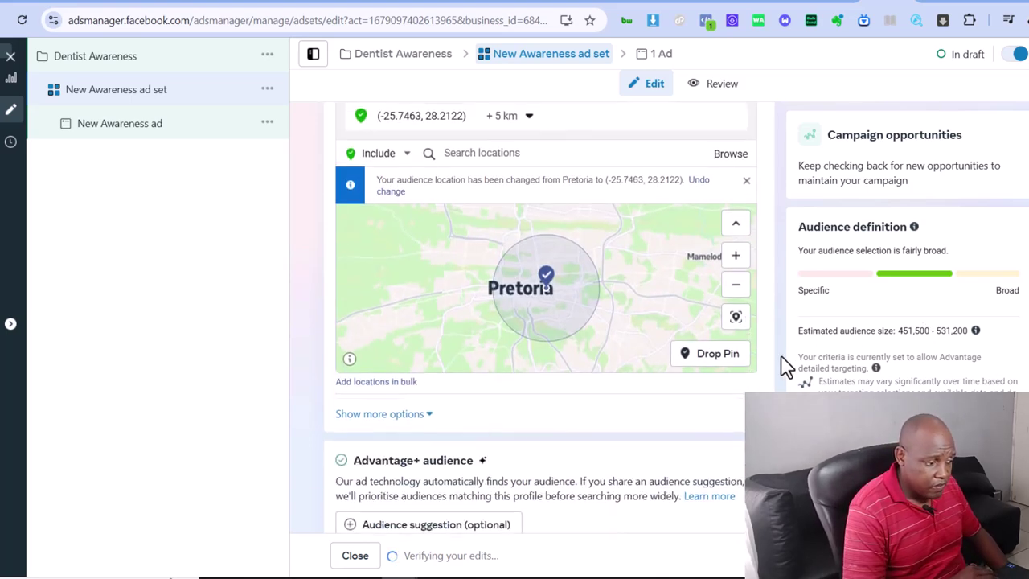
scroll(784, 366, "down", 1)
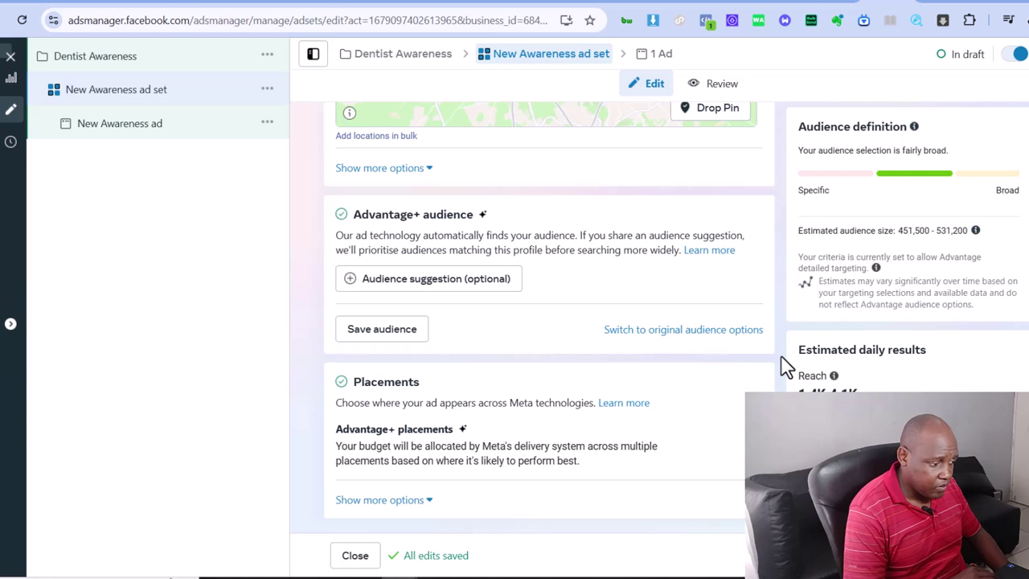
left_click(437, 287)
mouse_move(436, 283)
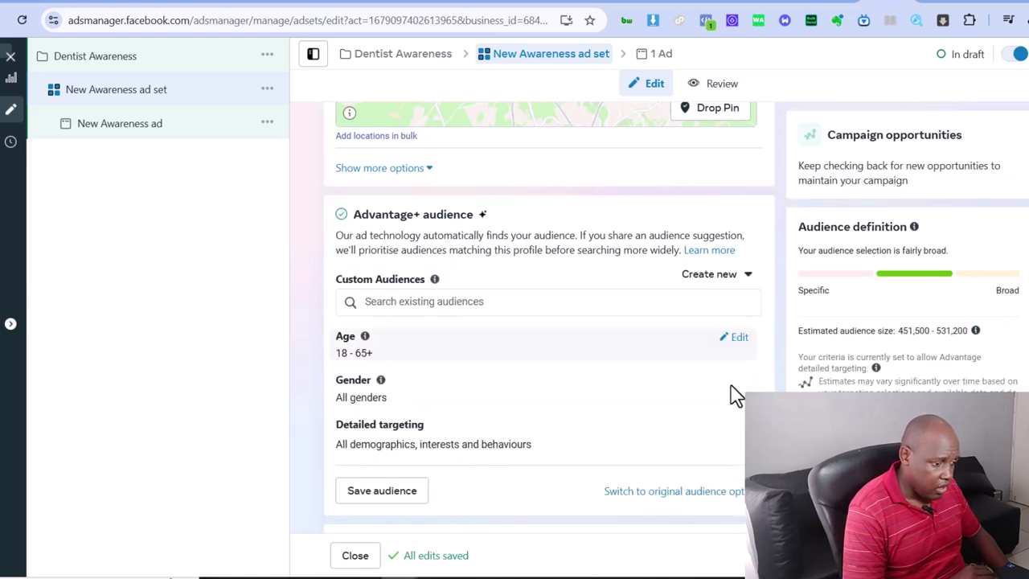
Step: Set the Advantage+ audience suggestion's age range to 25 through 64
left_click(741, 341)
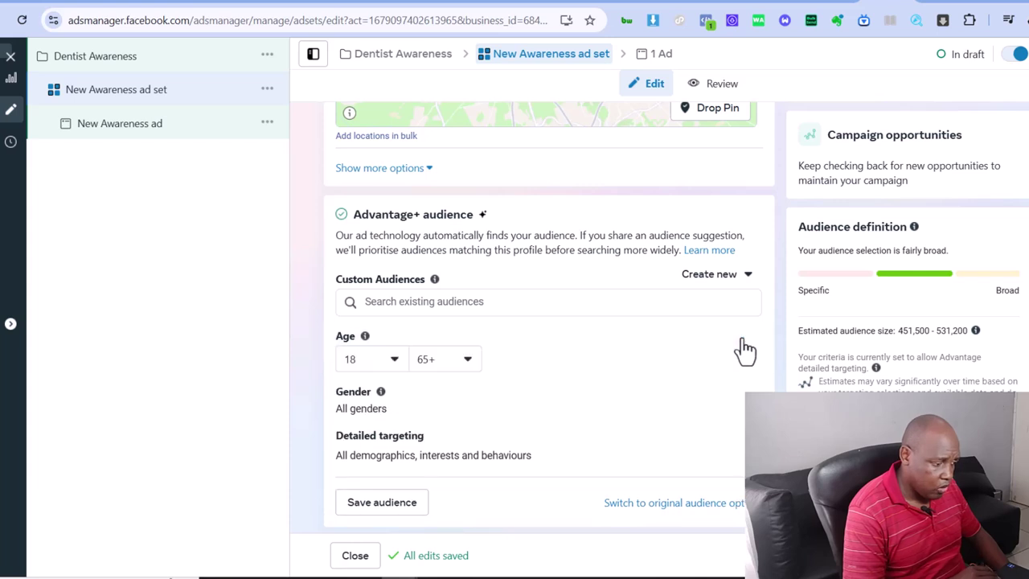
left_click(394, 362)
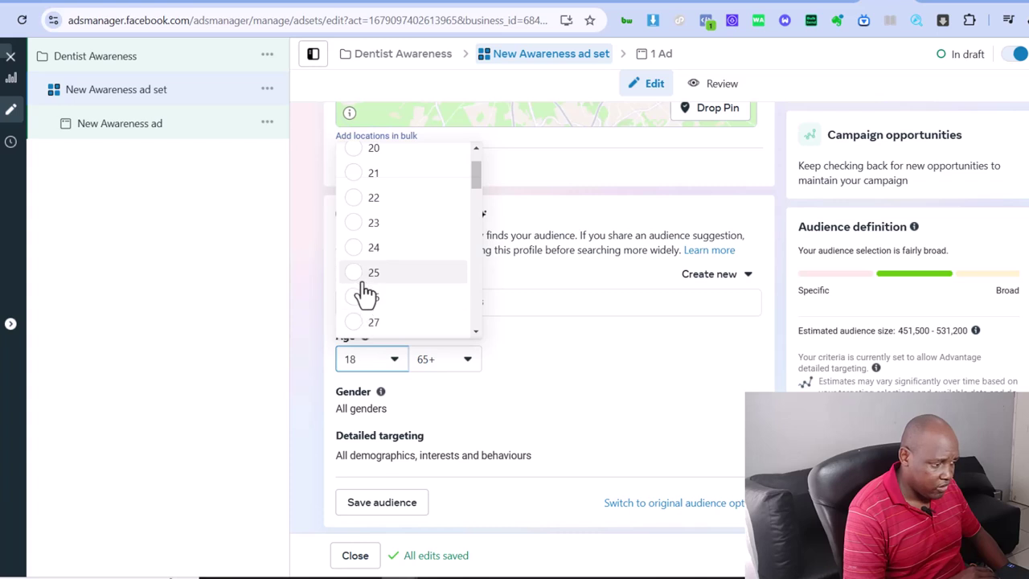
left_click(366, 275)
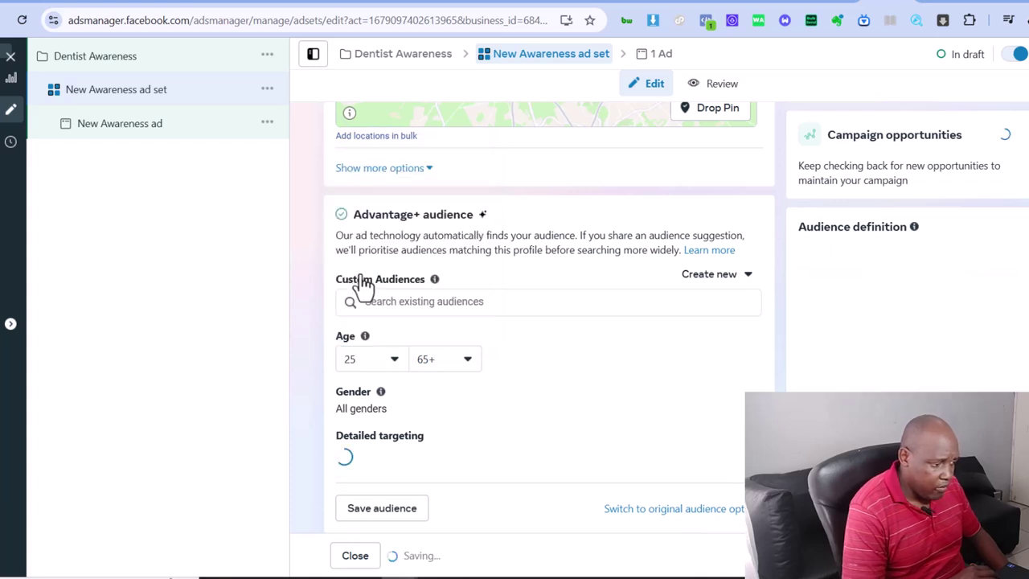
left_click(475, 365)
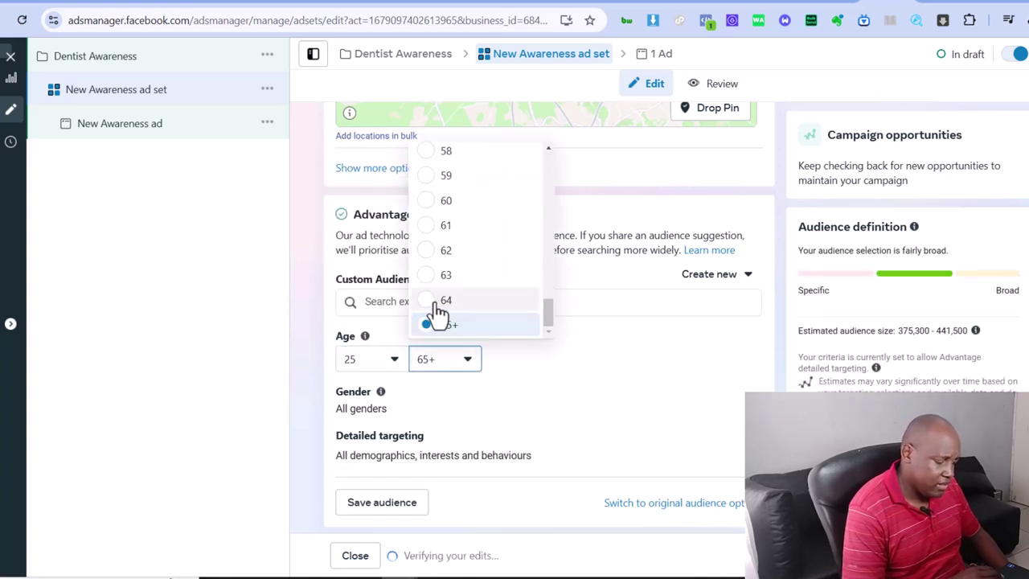
left_click(434, 300)
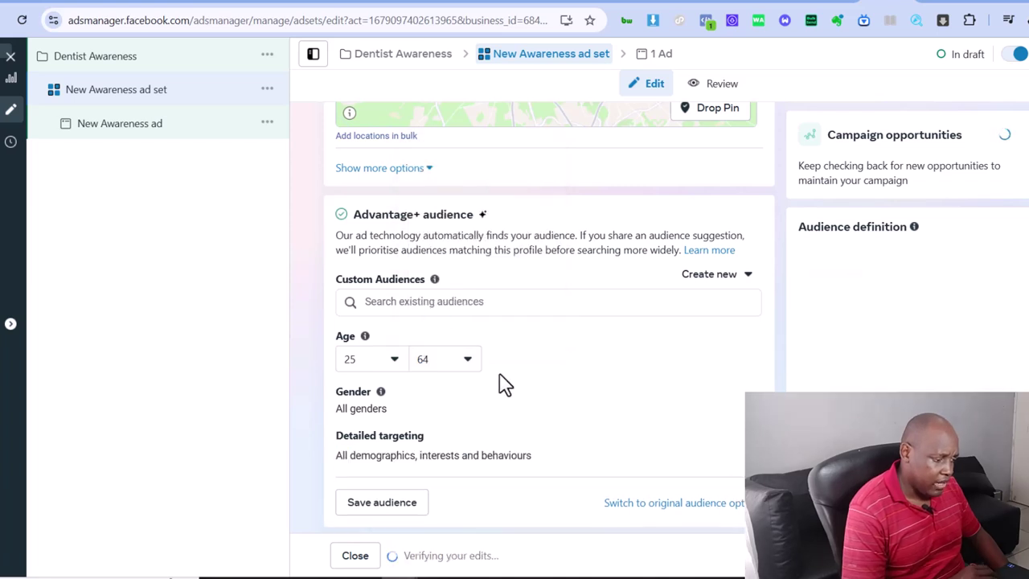
Step: Open the gender options for editing and review the ad set's detailed targeting, placements and location settings
left_click(731, 394)
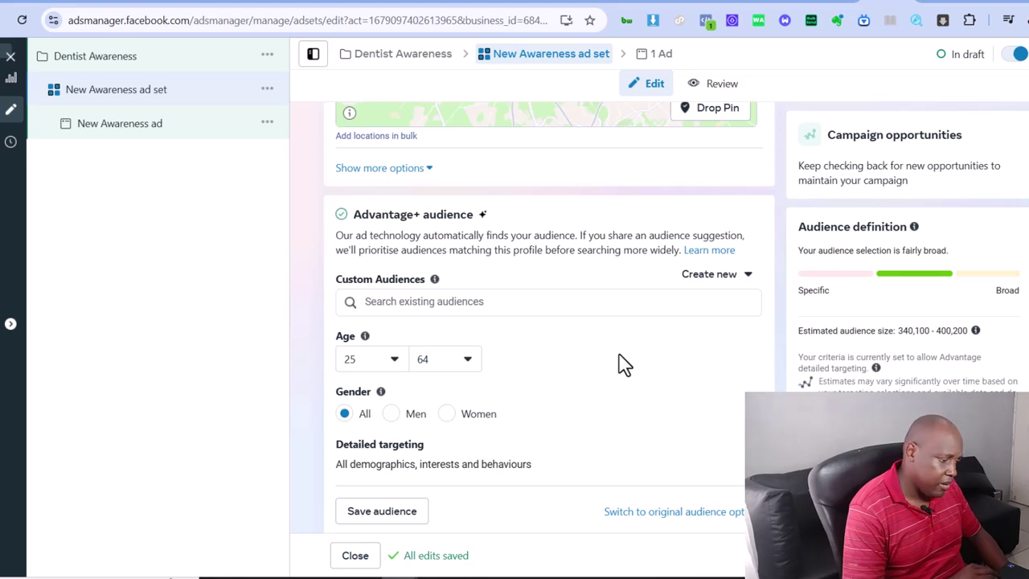
scroll(625, 363, "down", 1)
scroll(624, 363, "down", 2)
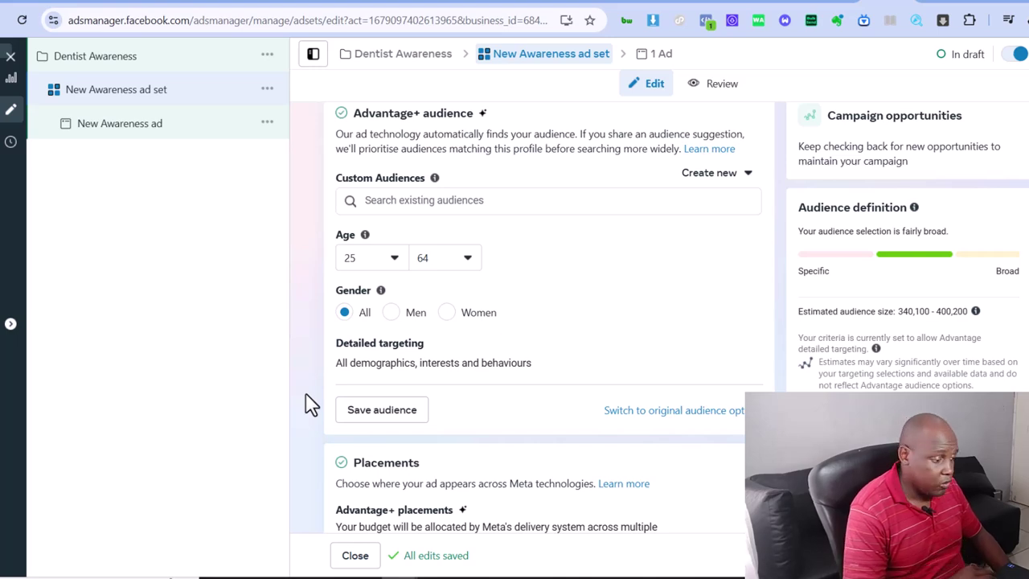
scroll(312, 404, "down", 2)
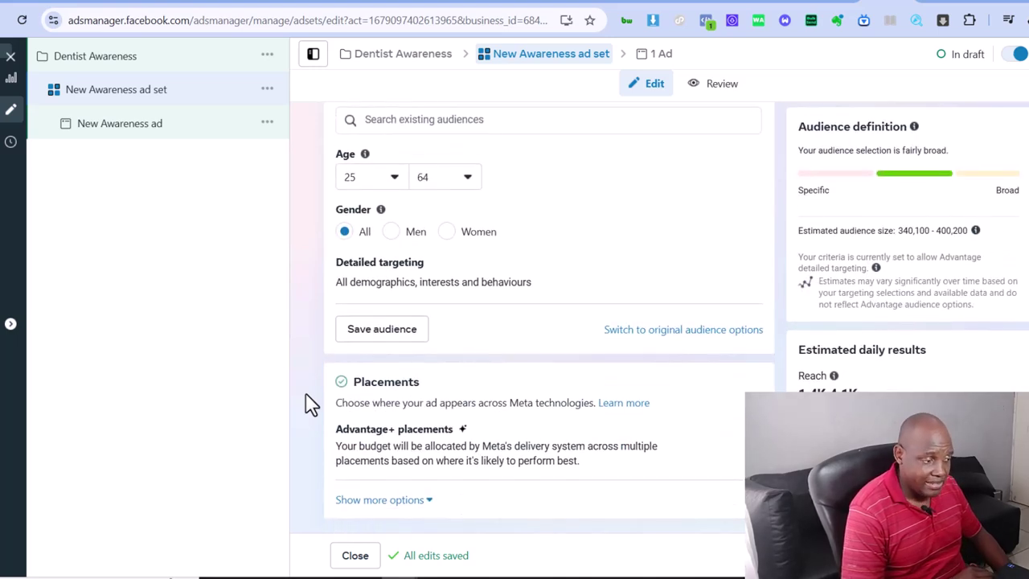
scroll(312, 404, "up", 10)
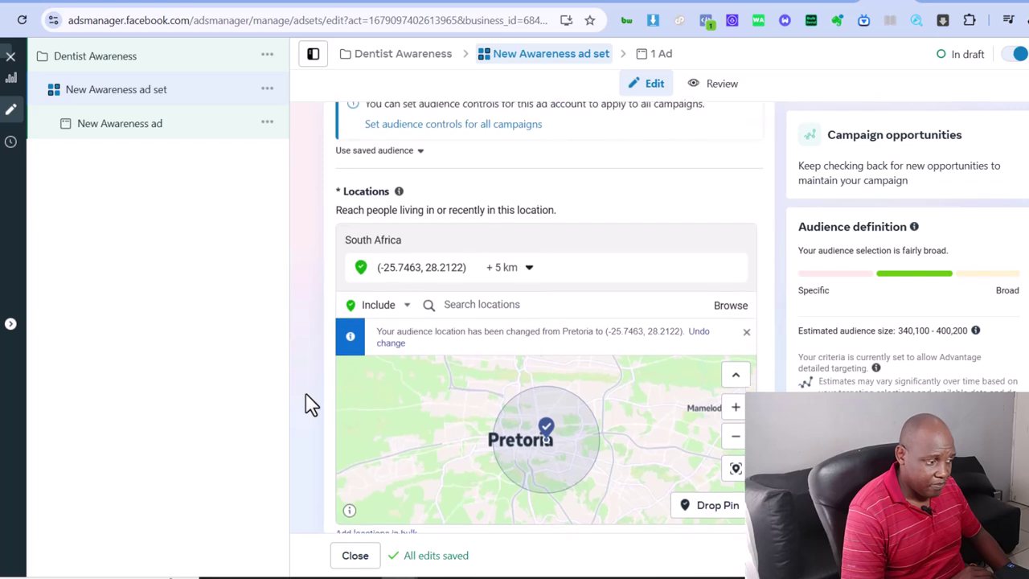
Step: Open the New Awareness ad and review its identity, ad setup, creative and event details sections
left_click(160, 138)
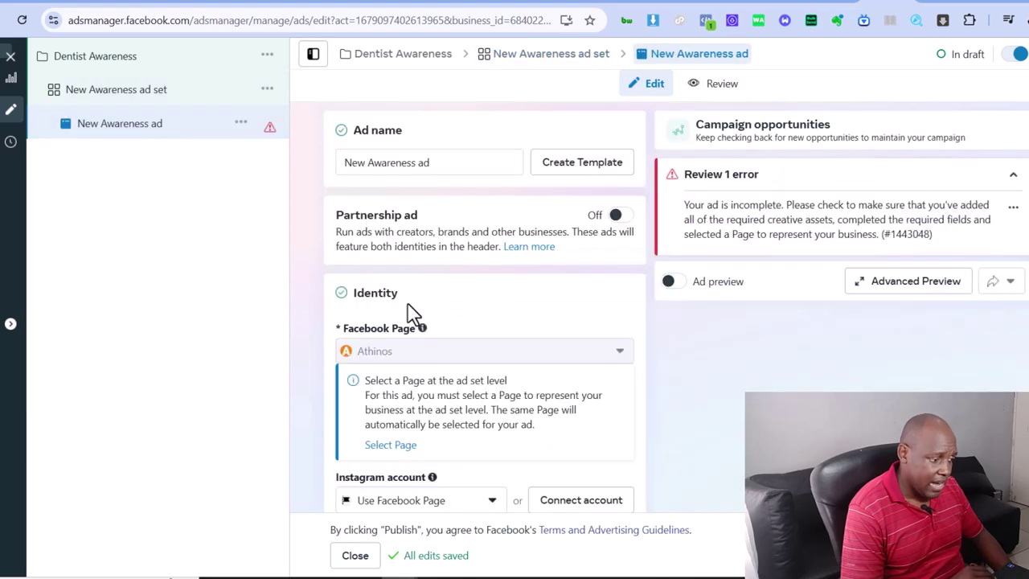
scroll(520, 313, "down", 5)
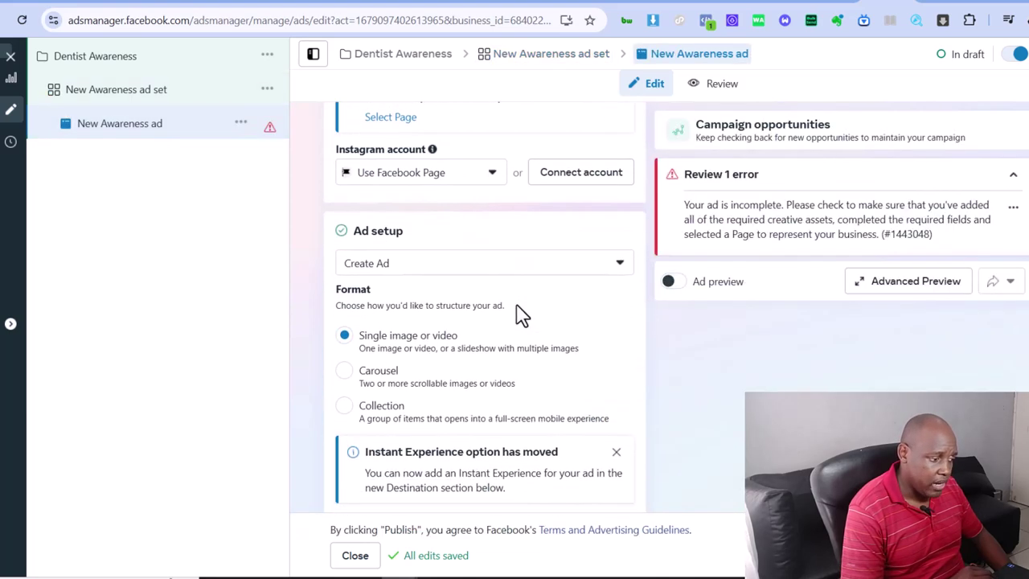
scroll(521, 313, "down", 4)
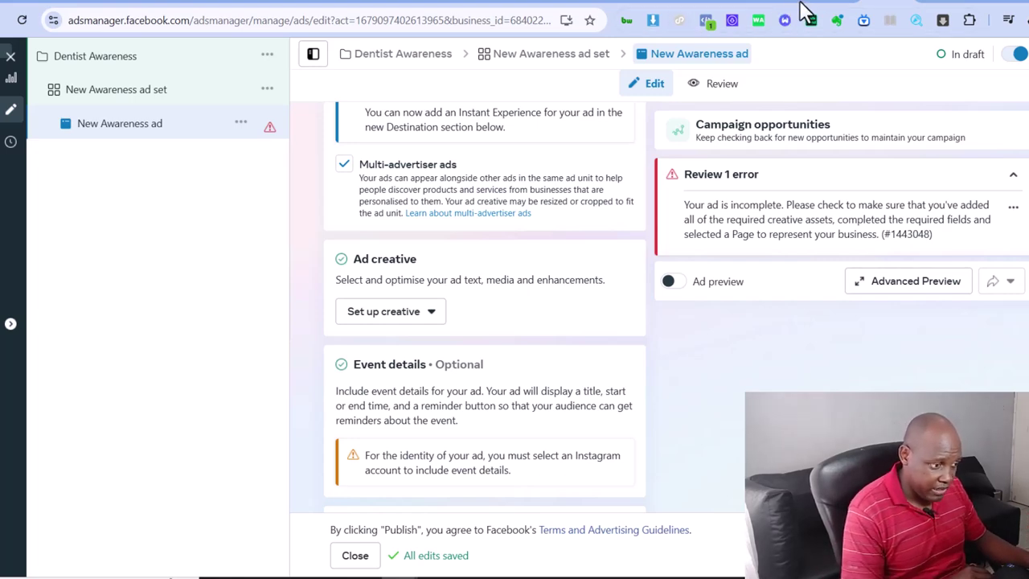
scroll(471, 265, "up", 3)
Step: Return to the New Awareness ad set and review its frequency control, Advantage+ audience, placements and estimated daily results
left_click(168, 102)
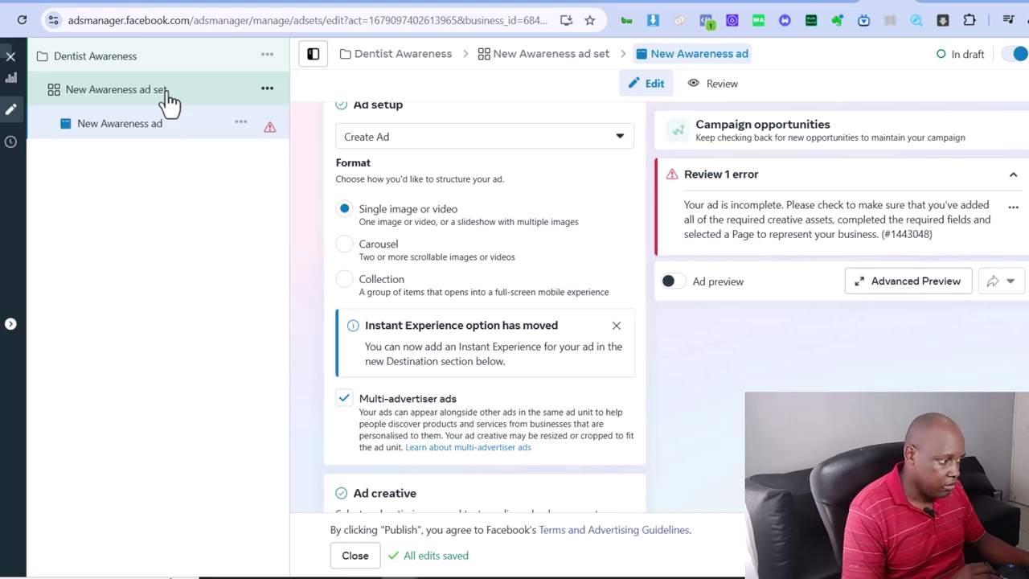
scroll(635, 281, "down", 2)
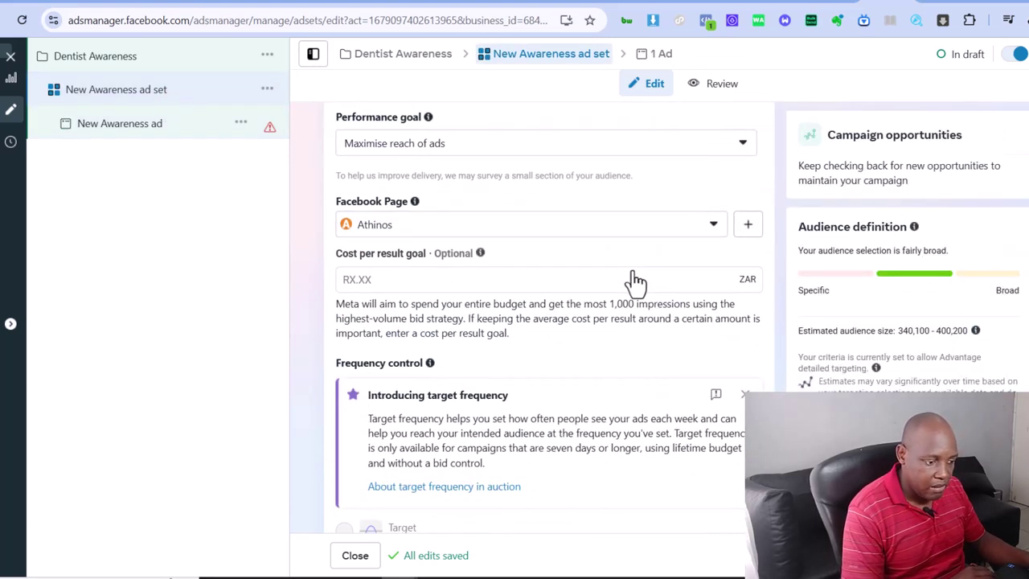
scroll(917, 362, "down", 2)
scroll(917, 364, "down", 10)
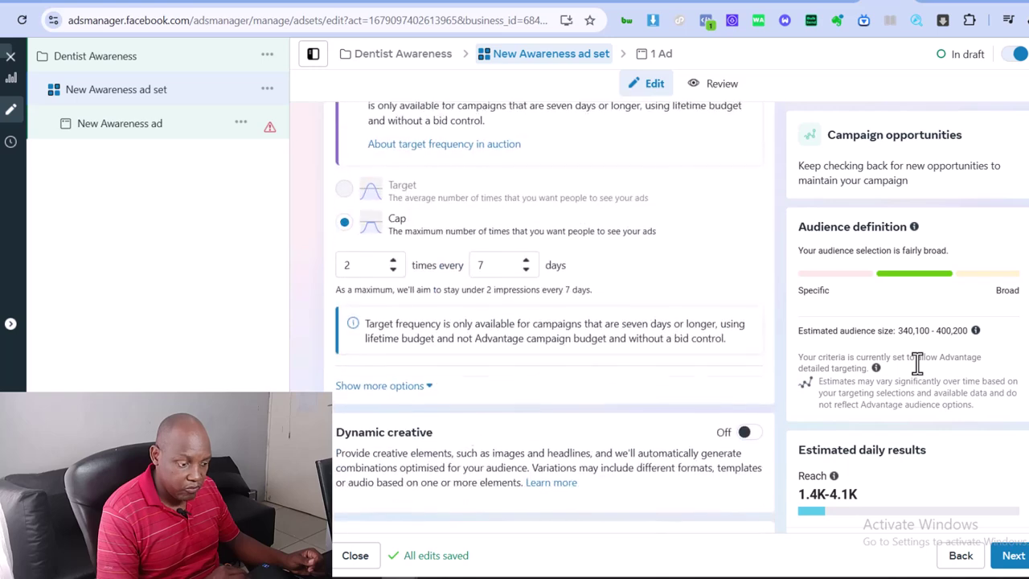
scroll(916, 363, "down", 1)
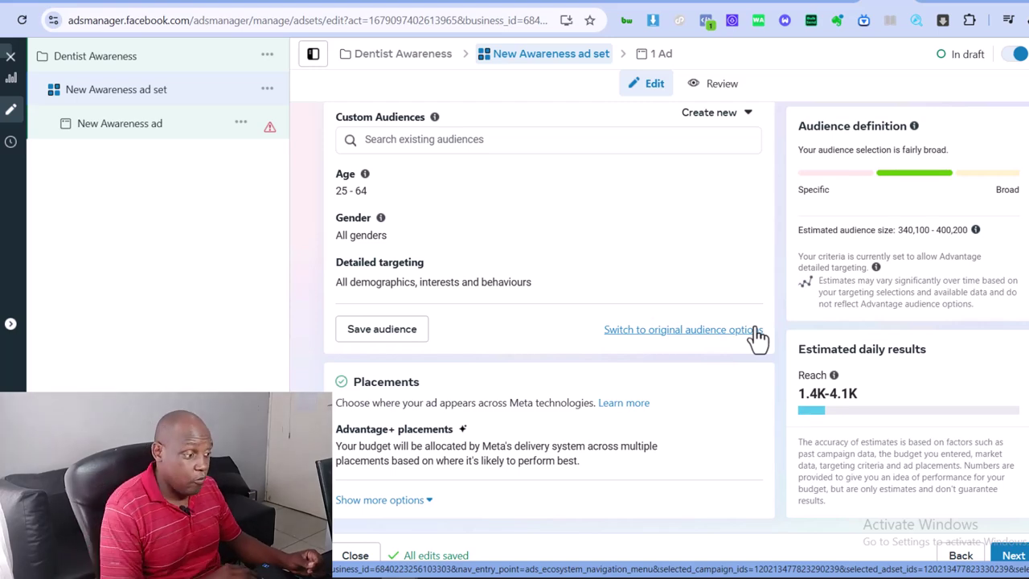
scroll(758, 337, "up", 3)
scroll(758, 337, "down", 3)
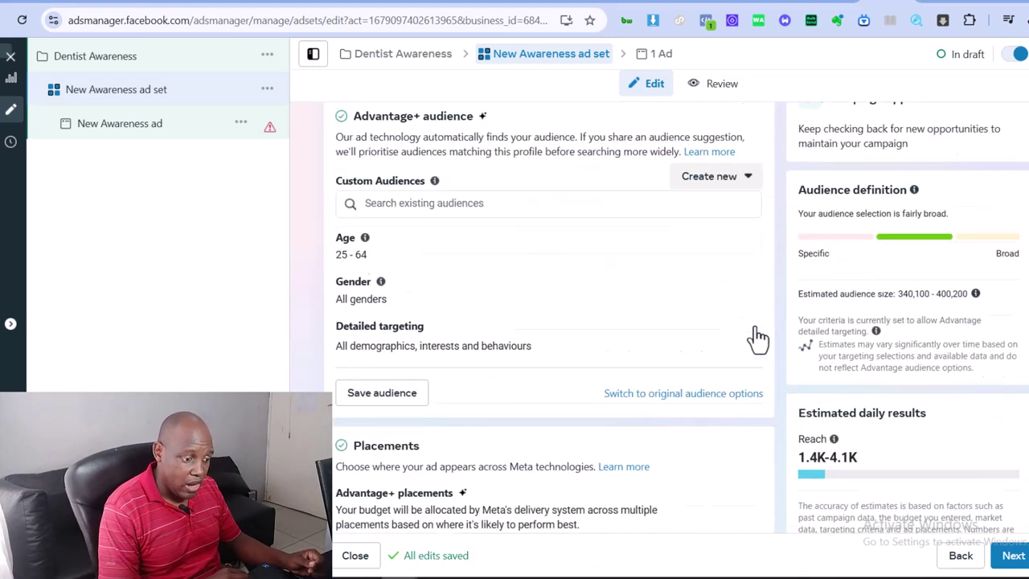